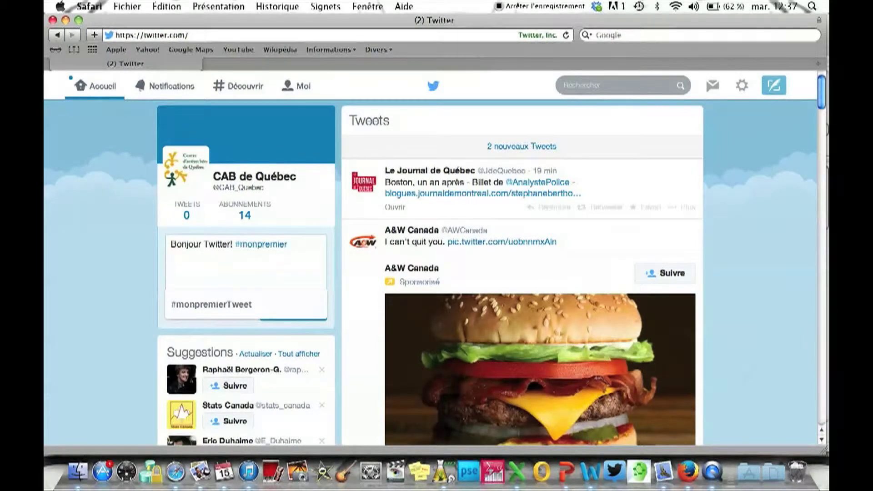
- Finish and publish the tweet "Bonjour Twitter! #monpremierTweet", and open the search results for its hashtag
{"action": "type", "text": "erTweet"}
{"action": "left_click", "coordinate": [298, 303]}
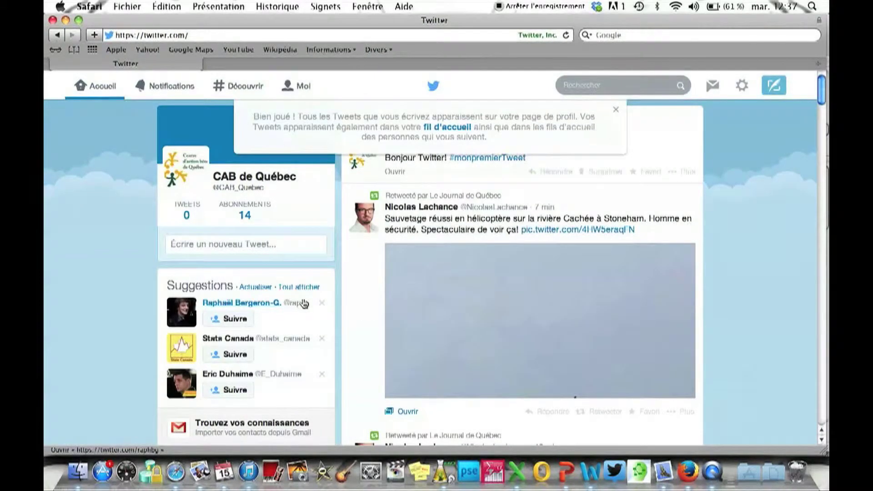
{"action": "left_click", "coordinate": [615, 110]}
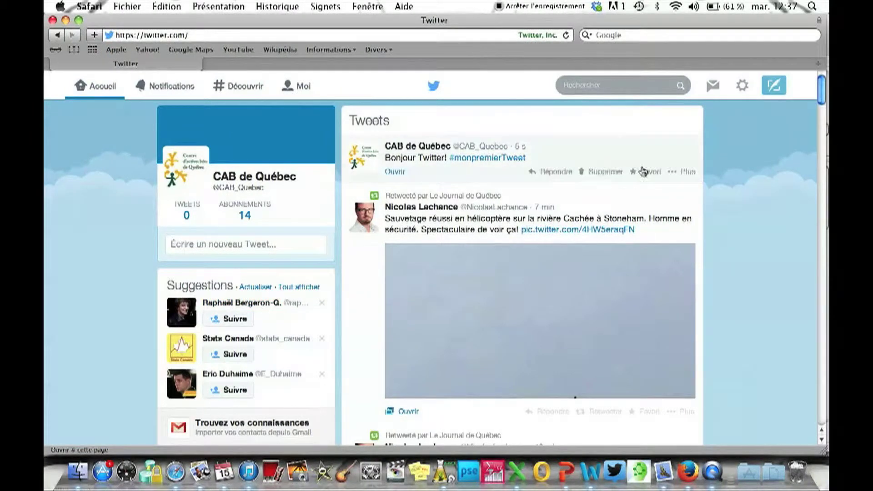
{"action": "left_click", "coordinate": [515, 163]}
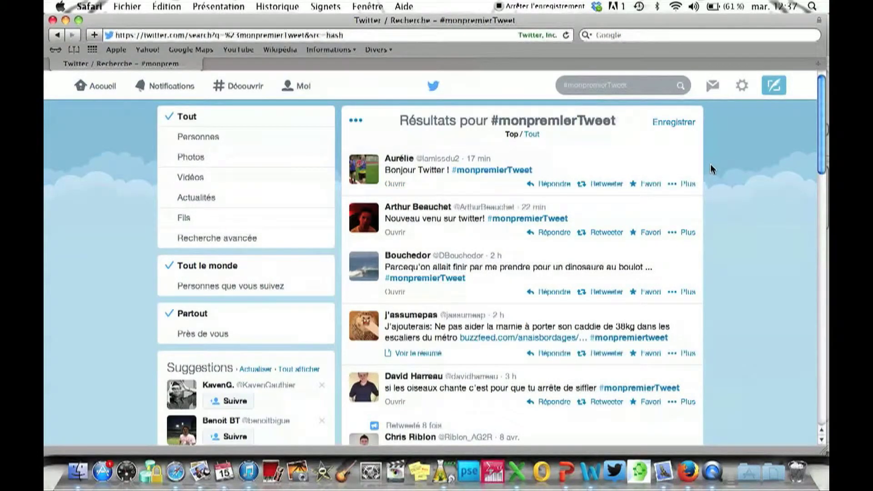
- Search Twitter for "Centre d'action bénévole" and limit the results to people
{"action": "left_click", "coordinate": [568, 85]}
{"action": "type", "text": "Cen"}
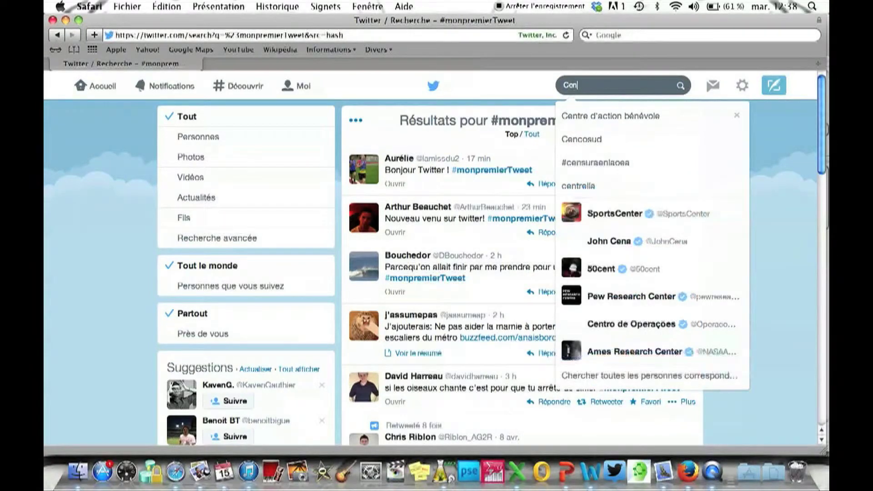
{"action": "type", "text": "tre d'a"}
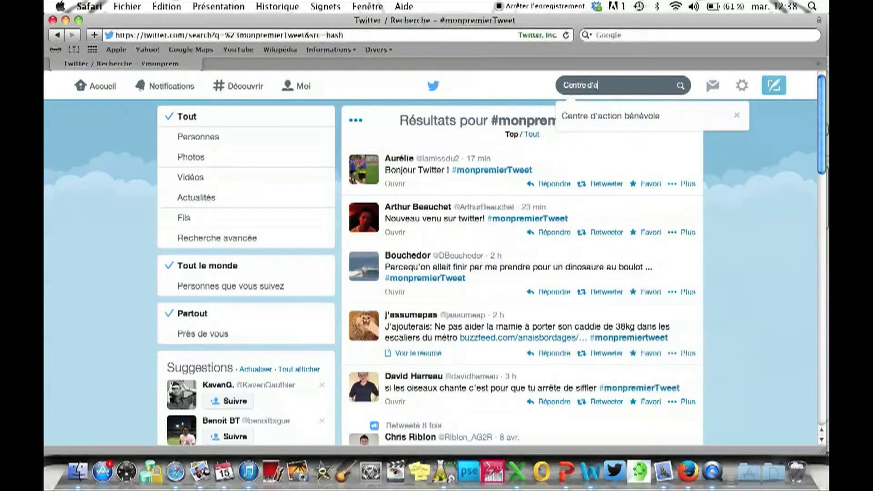
{"action": "type", "text": "ction bénévole"}
{"action": "key", "text": "Return"}
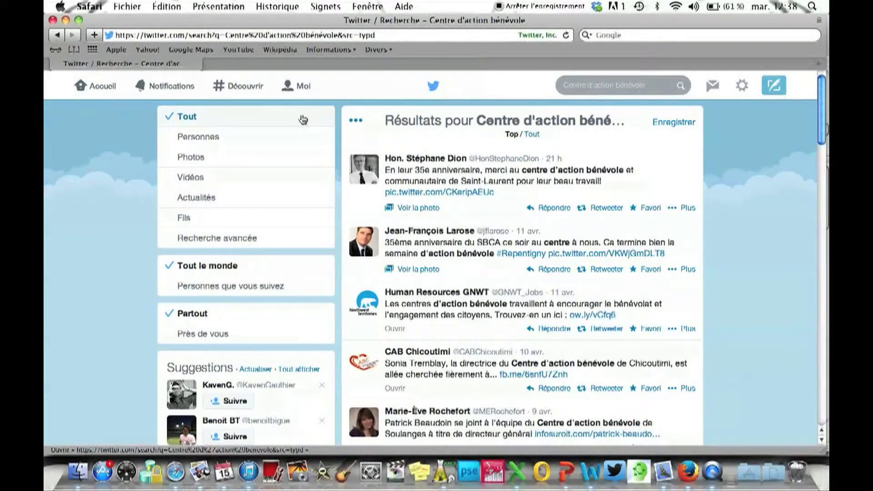
{"action": "left_click", "coordinate": [259, 139]}
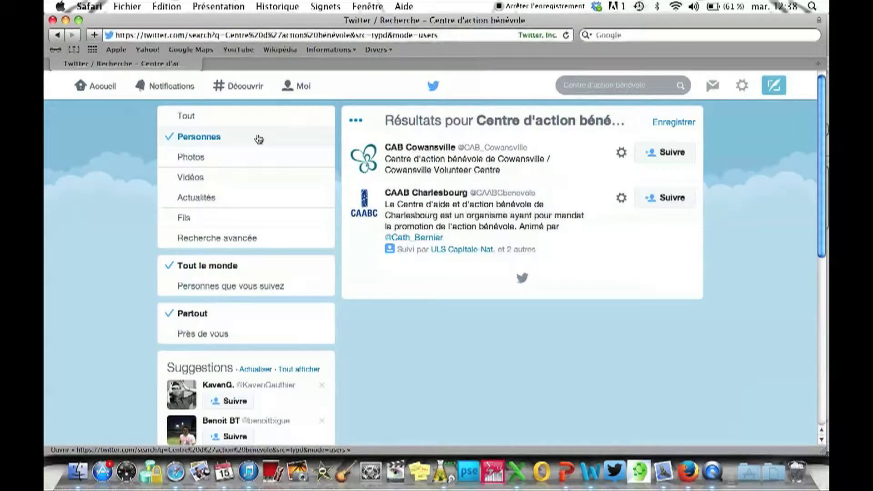
- Open the full profile of CAAB Charlesbourg from the results and follow the account
{"action": "left_click", "coordinate": [368, 216]}
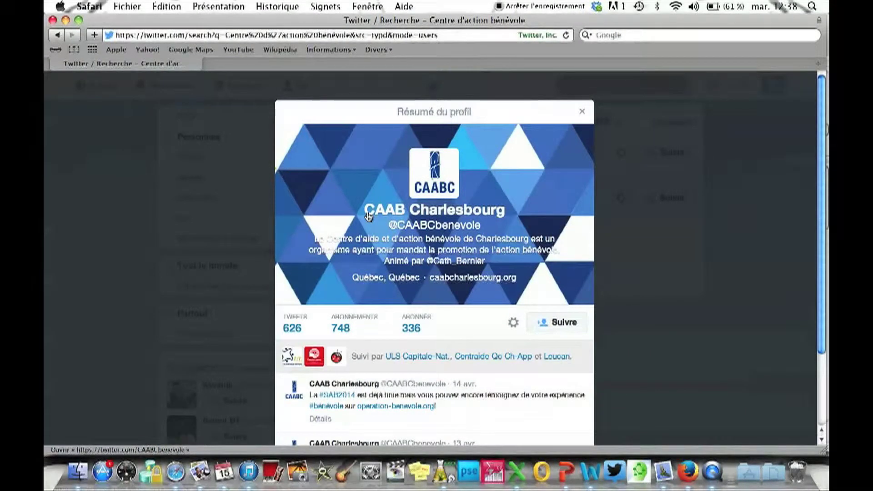
{"action": "left_click", "coordinate": [426, 195]}
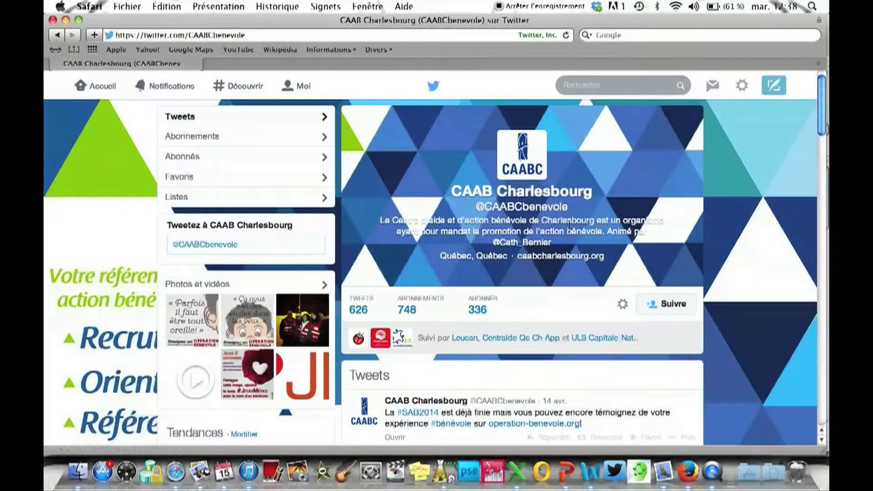
{"action": "scroll", "coordinate": [732, 249], "scroll_direction": "down", "scroll_amount": 1}
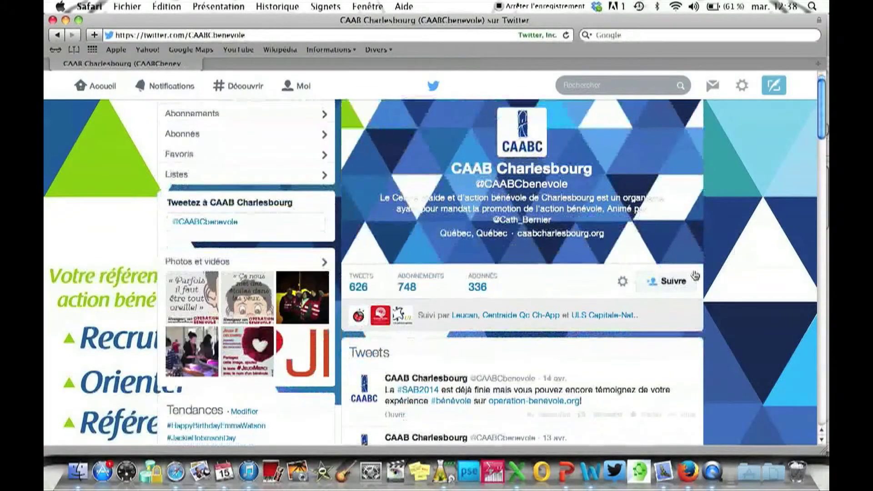
{"action": "left_click", "coordinate": [668, 282]}
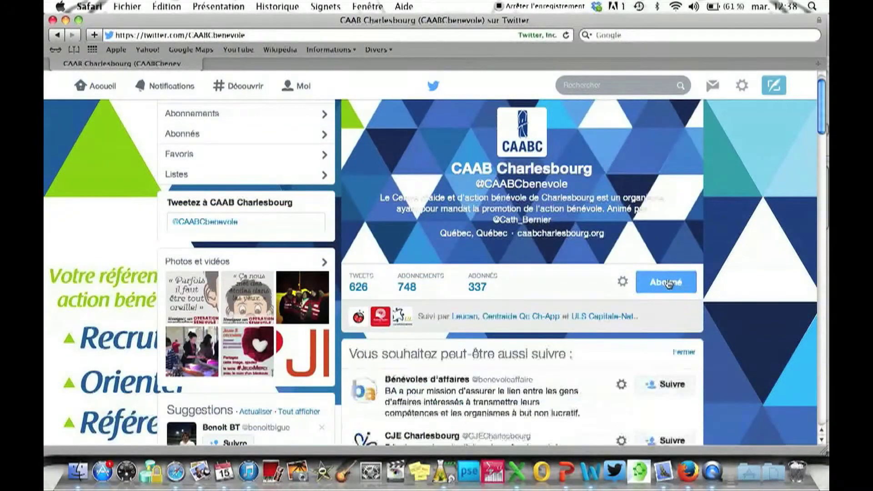
- Retweet CAAB Charlesbourg's 14 April tweet about #SAB2014 and operation-benevole.org to the account's followers
{"action": "scroll", "coordinate": [724, 267], "scroll_direction": "down", "scroll_amount": 1}
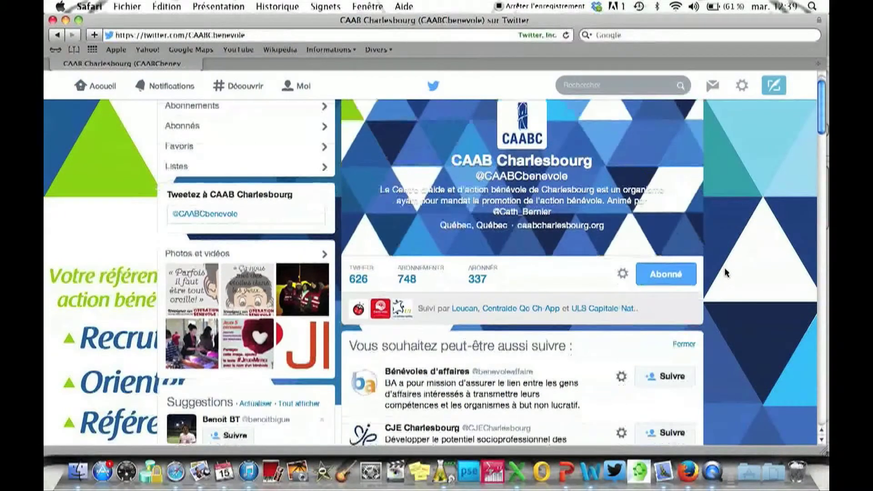
{"action": "scroll", "coordinate": [724, 271], "scroll_direction": "down", "scroll_amount": 1}
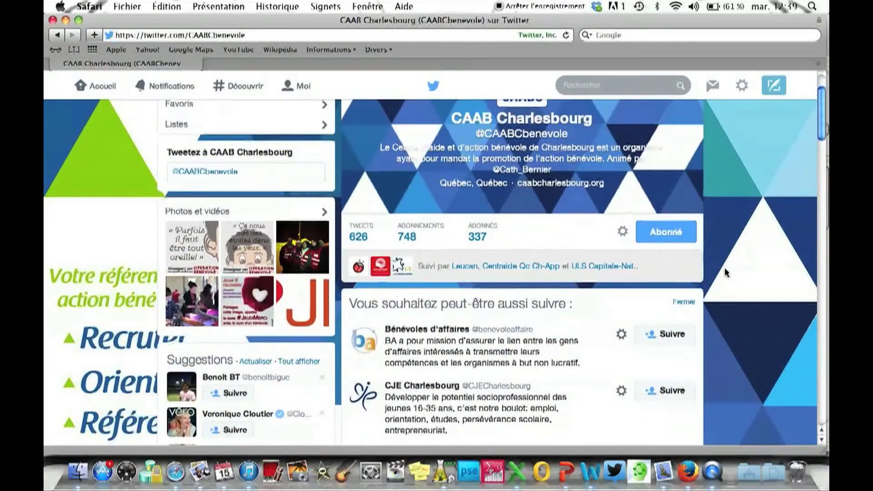
{"action": "scroll", "coordinate": [725, 273], "scroll_direction": "down", "scroll_amount": 5}
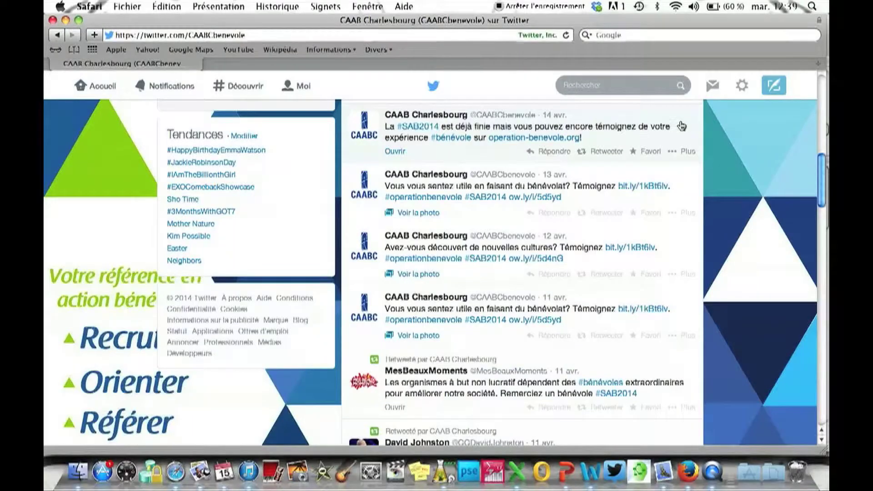
{"action": "left_click", "coordinate": [605, 153]}
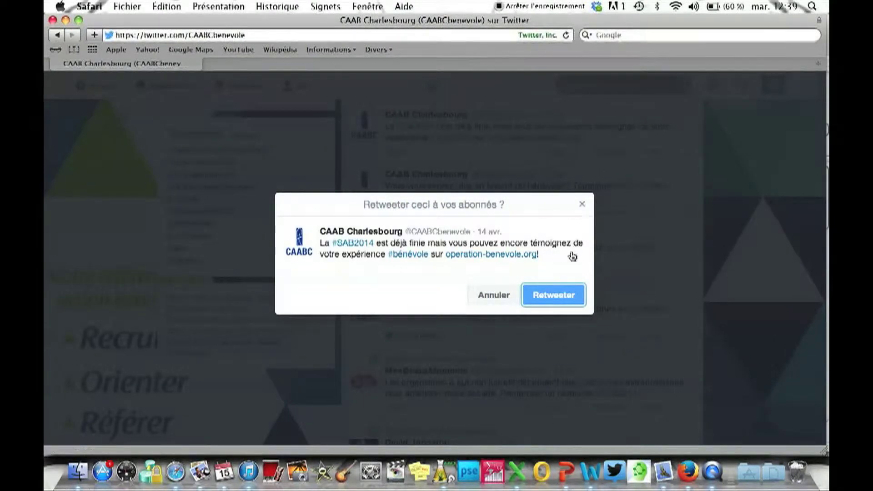
{"action": "left_click", "coordinate": [560, 295]}
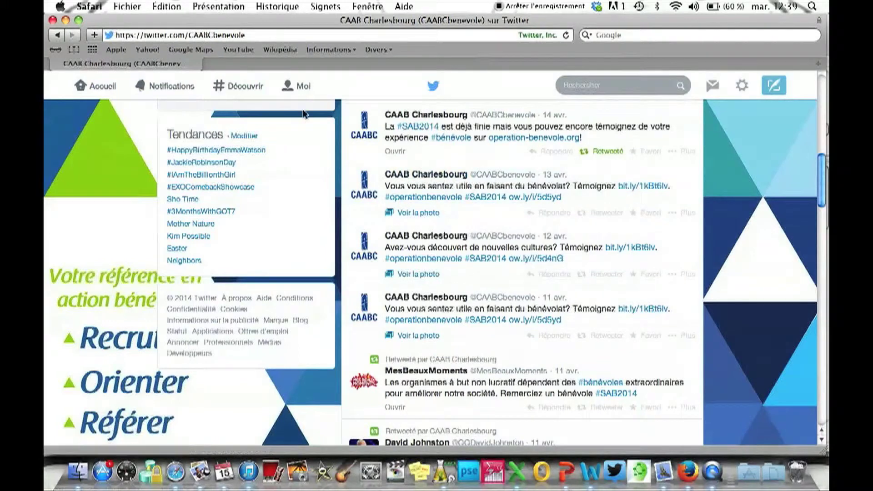
- Open the account's own profile page and review its timeline of retweets, followed accounts and tweets
{"action": "left_click", "coordinate": [296, 93]}
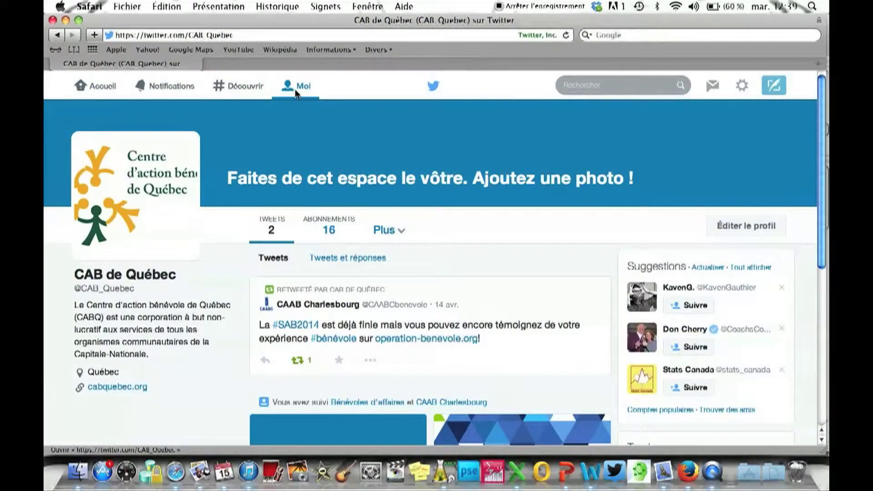
{"action": "scroll", "coordinate": [590, 252], "scroll_direction": "down", "scroll_amount": 2}
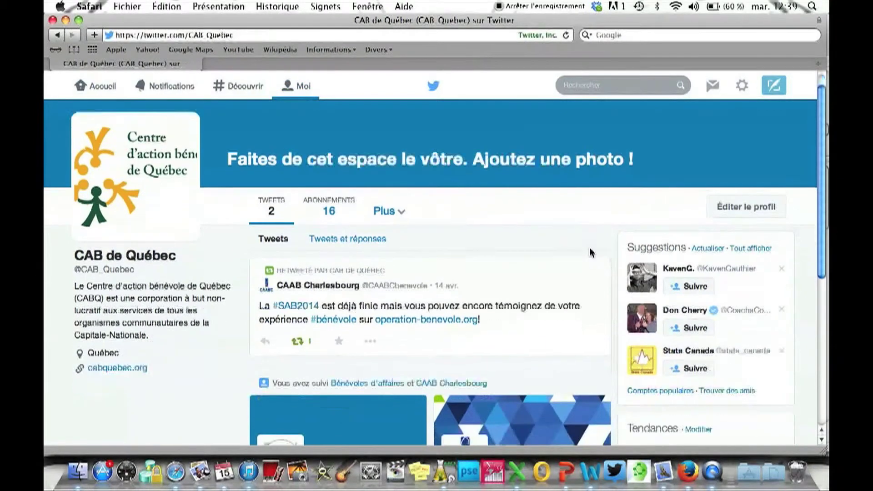
{"action": "scroll", "coordinate": [590, 252], "scroll_direction": "down", "scroll_amount": 2}
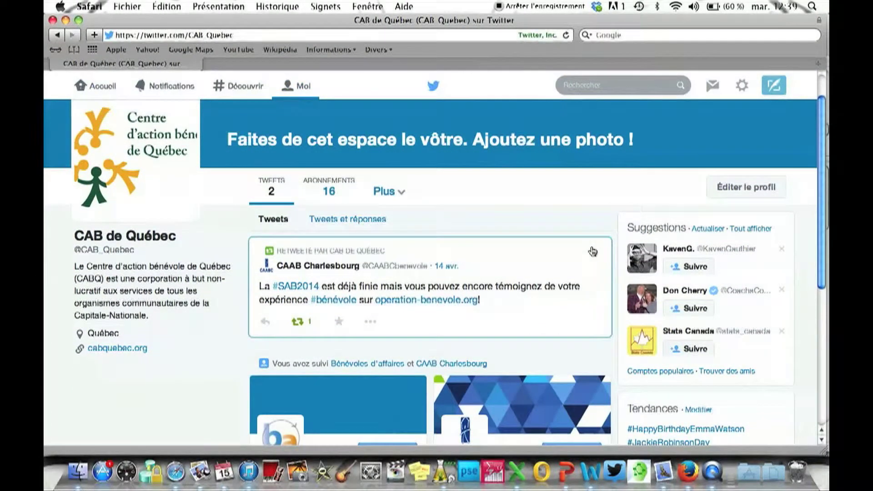
{"action": "scroll", "coordinate": [592, 251], "scroll_direction": "down", "scroll_amount": 5}
{"action": "scroll", "coordinate": [592, 251], "scroll_direction": "down", "scroll_amount": 10}
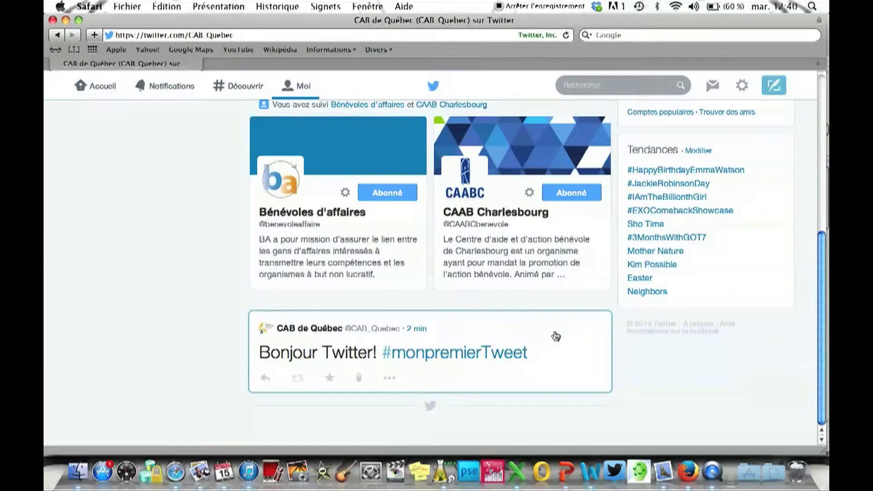
{"action": "scroll", "coordinate": [555, 336], "scroll_direction": "up", "scroll_amount": 7}
- Write a new tweet from the home page: "Vous êtes membre du CABQ? Envoyez-nous le total des heures accomplies et nous vous renverrons un certificat. Détails :"
{"action": "left_click", "coordinate": [95, 88]}
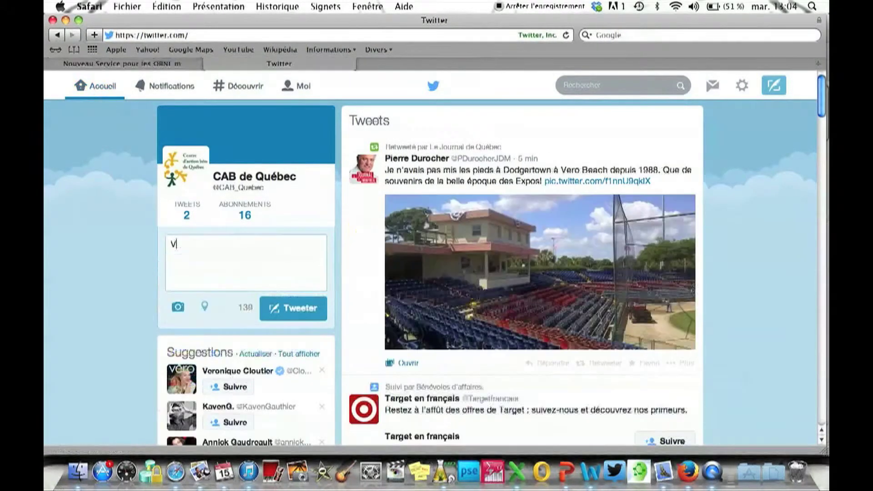
{"action": "type", "text": "ous êtes membre du CABQ"}
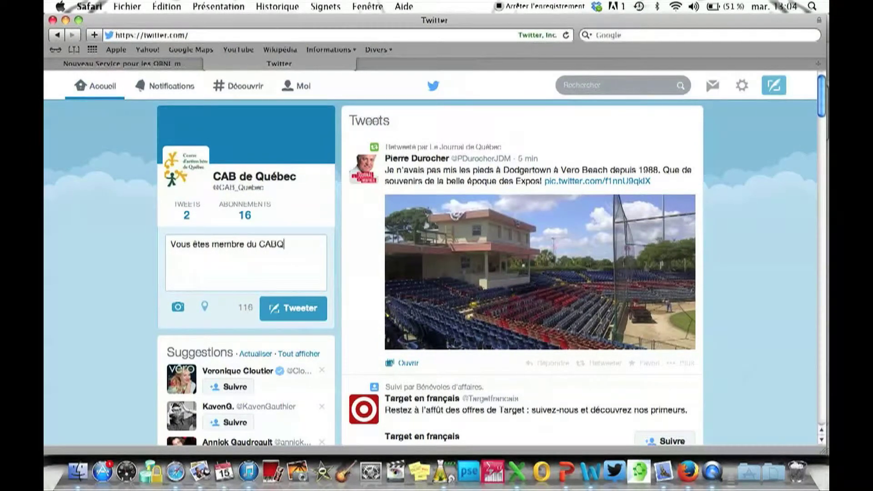
{"action": "type", "text": "? Envoyez-nous"}
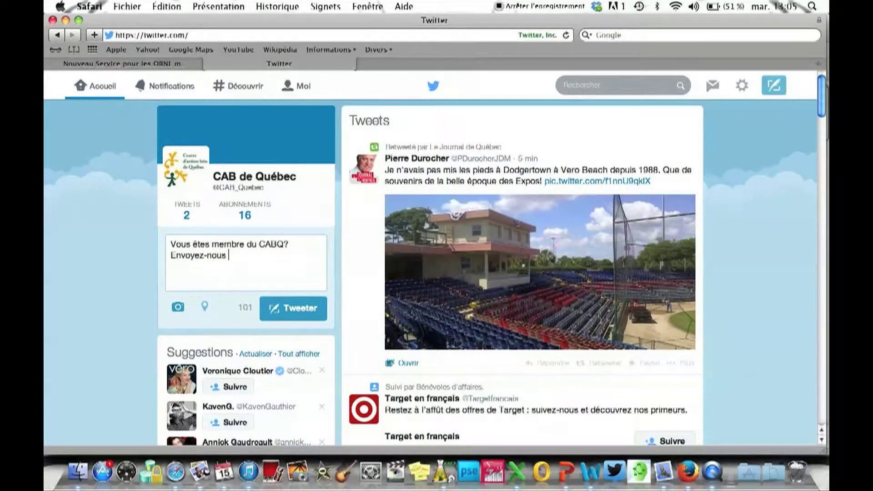
{"action": "type", "text": "le "}
{"action": "type", "text": "total d"}
{"action": "type", "text": "e s"}
{"action": "type", "text": "s heures a"}
{"action": "type", "text": "ccomp"}
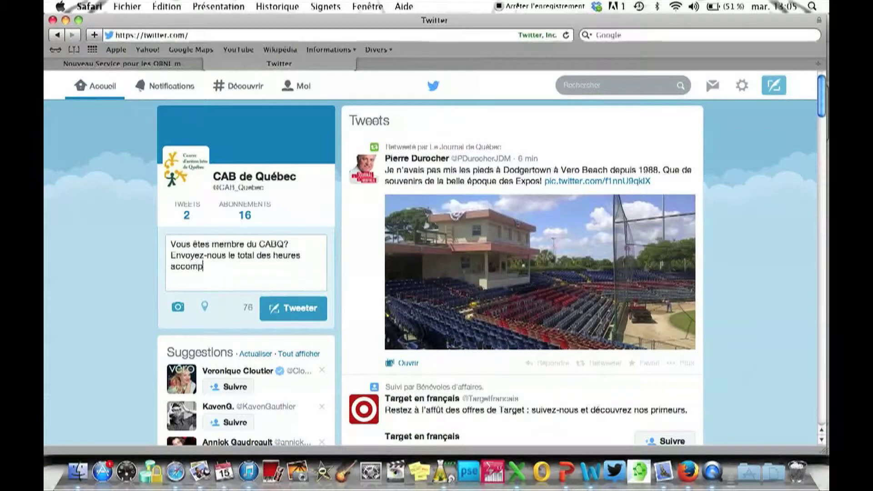
{"action": "type", "text": "lies"}
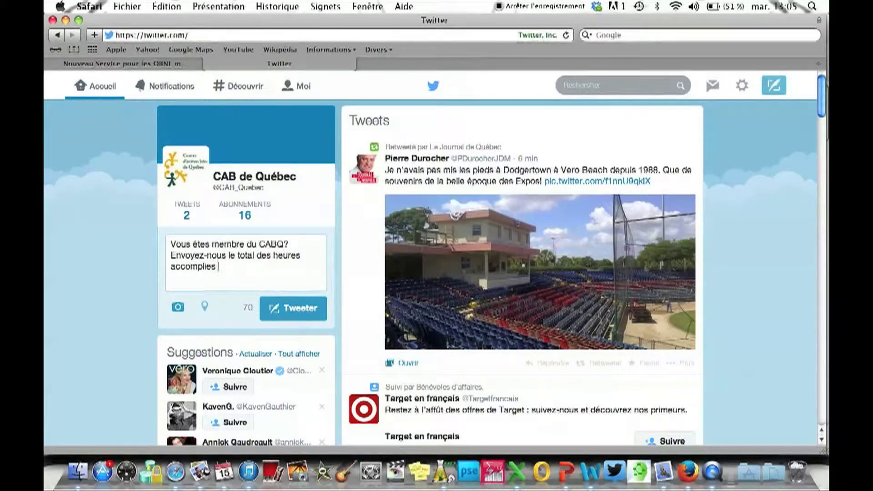
{"action": "type", "text": " et n"}
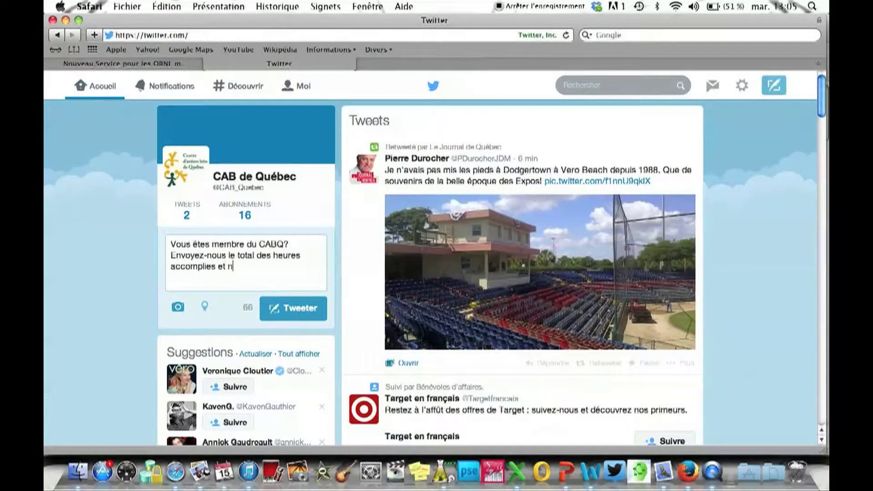
{"action": "type", "text": "ous vous "}
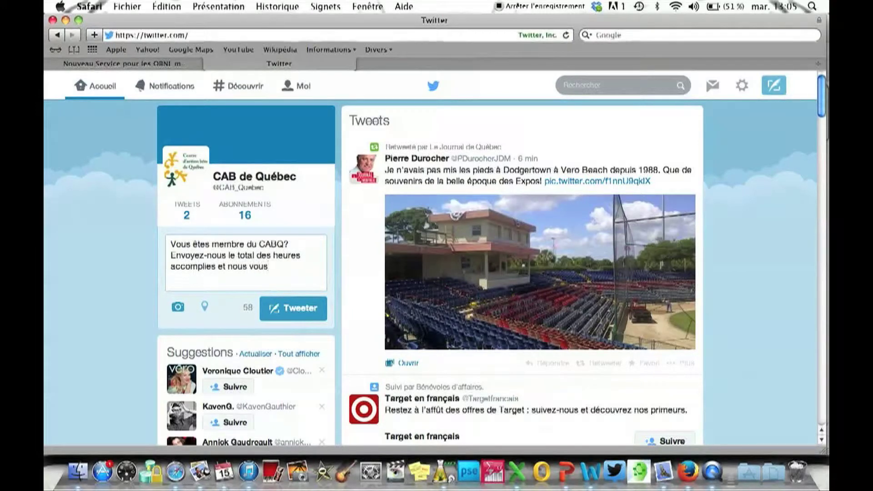
{"action": "type", "text": "renverrons un c"}
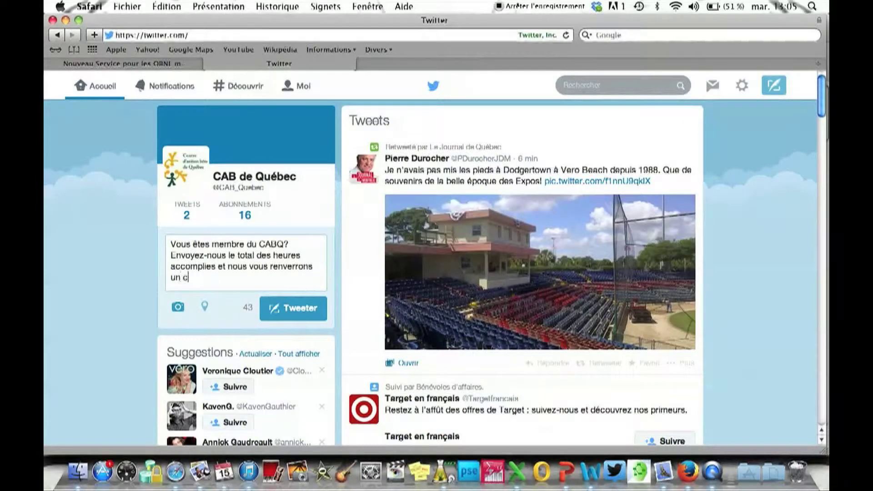
{"action": "type", "text": "ertific"}
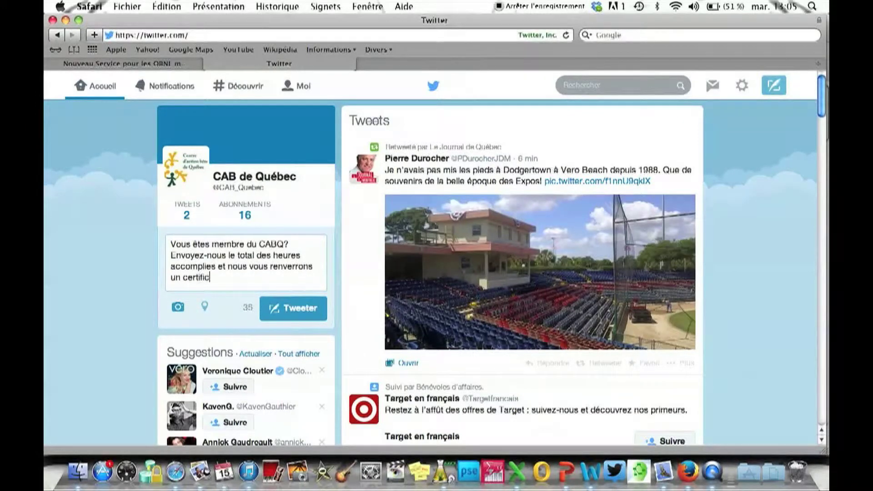
{"action": "type", "text": "at. Détails :"}
- Copy the web address of the blog article "Nouveau Service pour les OBNL membres !" and paste it at the end of the tweet draft
{"action": "left_click", "coordinate": [167, 65]}
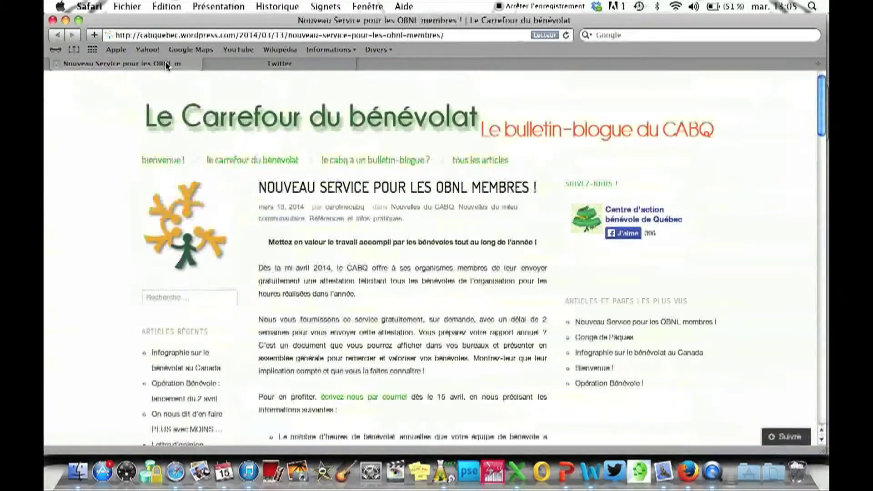
{"action": "left_click", "coordinate": [204, 36]}
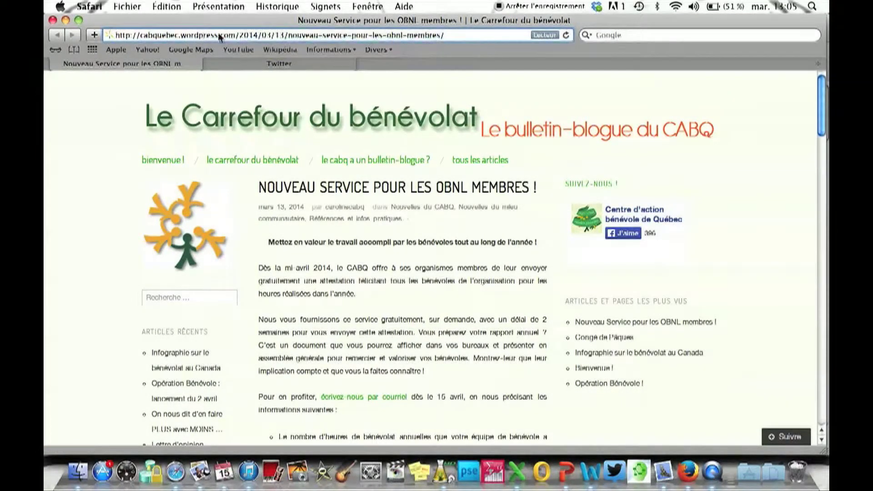
{"action": "left_click_drag", "start_coordinate": [452, 37], "coordinate": [115, 36]}
{"action": "key", "text": "super+c"}
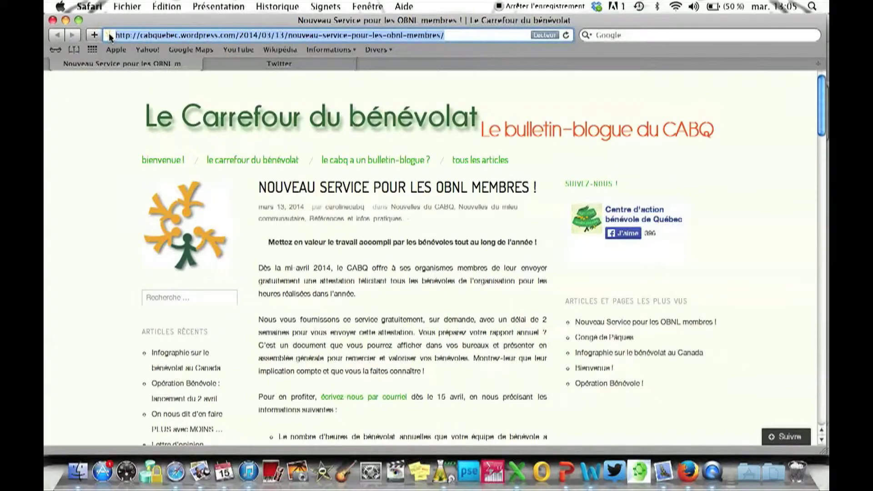
{"action": "scroll", "coordinate": [212, 138], "scroll_direction": "down", "scroll_amount": 5}
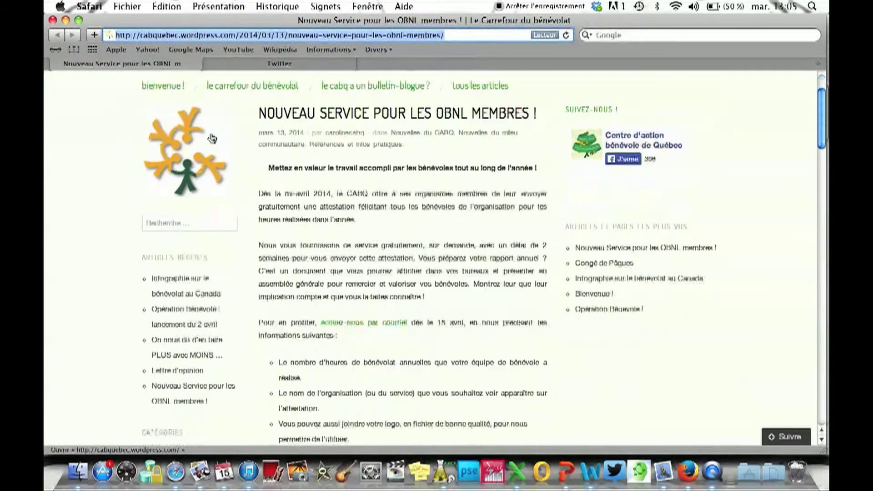
{"action": "left_click", "coordinate": [279, 64]}
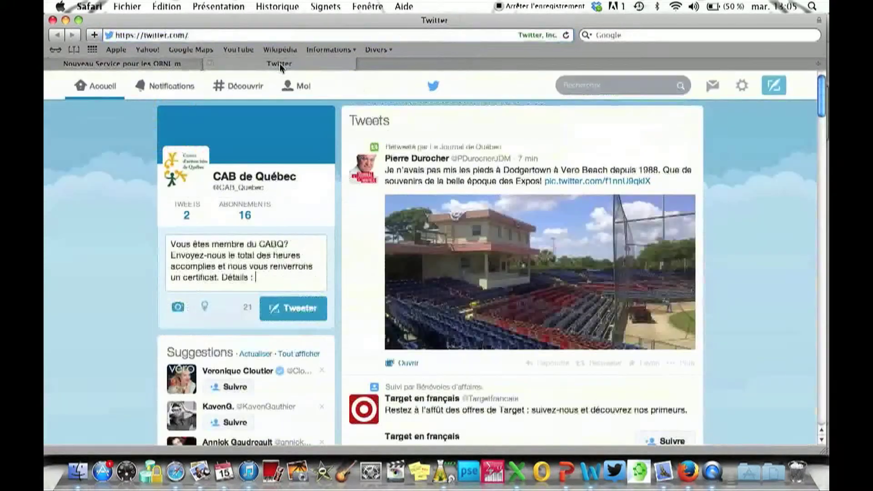
{"action": "key", "text": "super+v"}
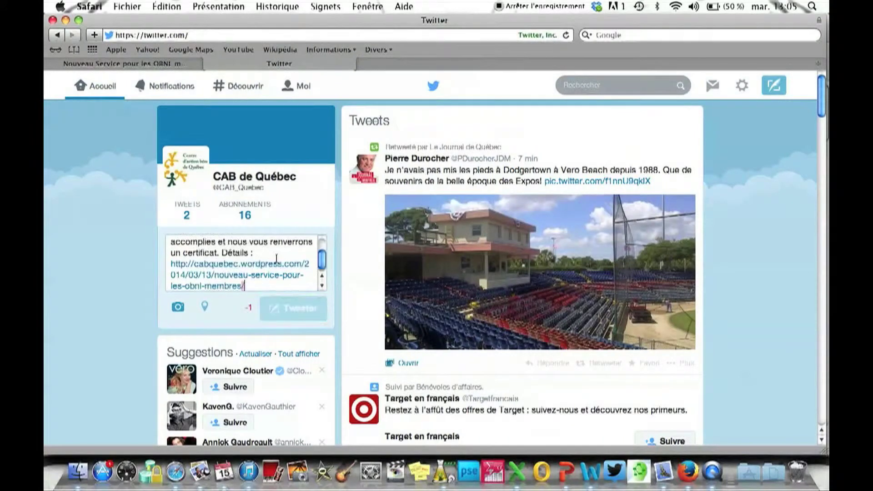
- Remove the space before the colon after "Détails" in the tweet draft to fit the character limit, and publish the tweet
{"action": "scroll", "coordinate": [246, 285], "scroll_direction": "up", "scroll_amount": 1}
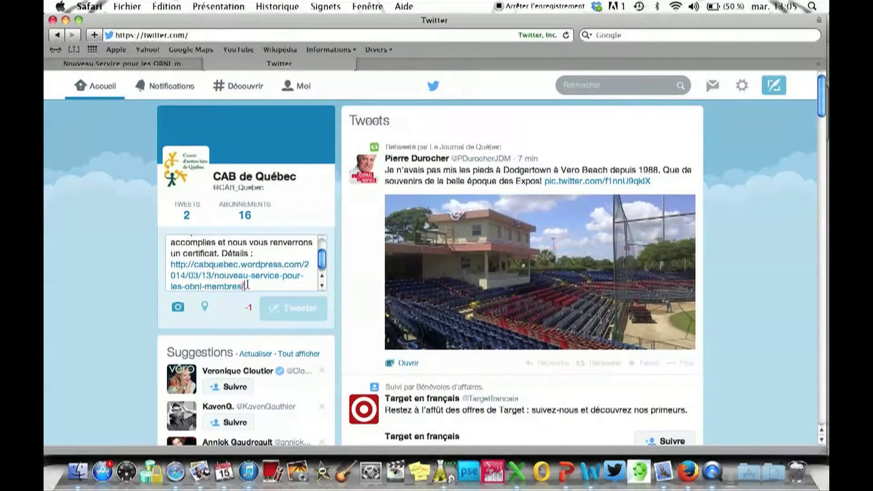
{"action": "left_click", "coordinate": [250, 255]}
{"action": "key", "text": "BackSpace"}
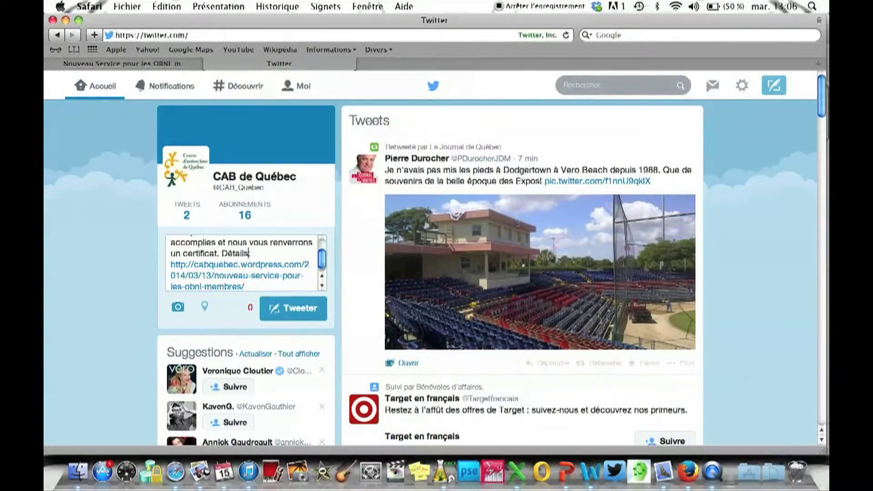
{"action": "left_click", "coordinate": [288, 309]}
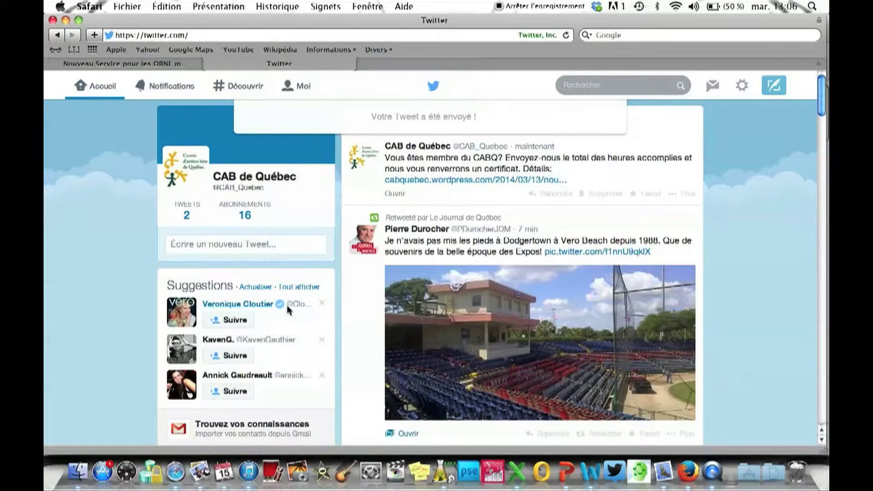
{"action": "left_click", "coordinate": [246, 244]}
{"action": "type", "text": "Avez-vous ent"}
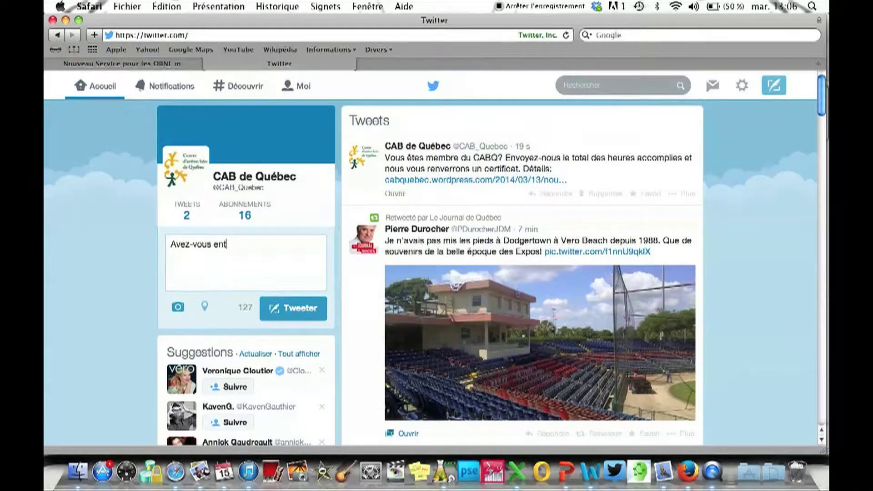
{"action": "type", "text": "endu parler de la Semaine d'actio"}
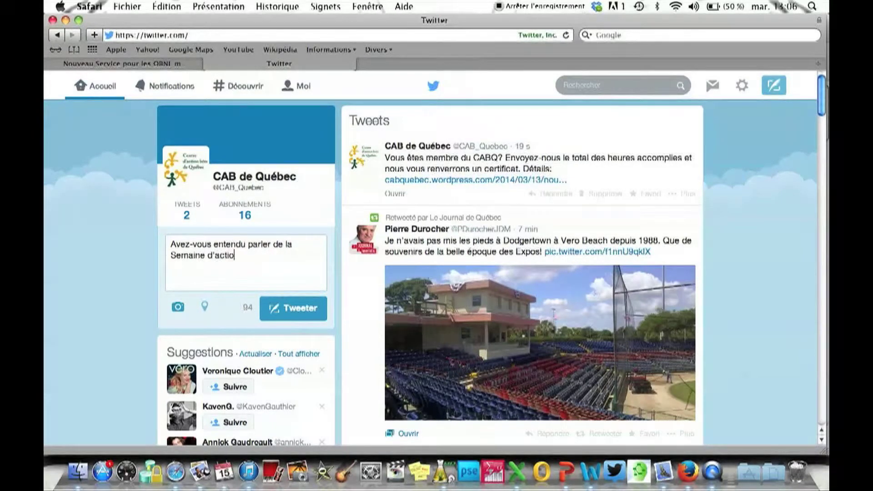
{"action": "type", "text": "n bénévole du 6 au 12 avril à @rad"}
{"action": "type", "text": "ioc"}
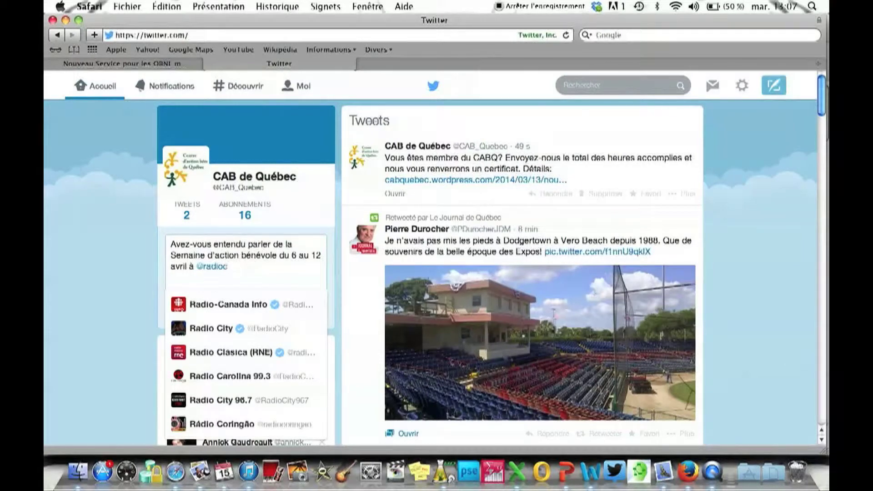
{"action": "key", "text": "Return"}
{"action": "key", "text": "BackSpace"}
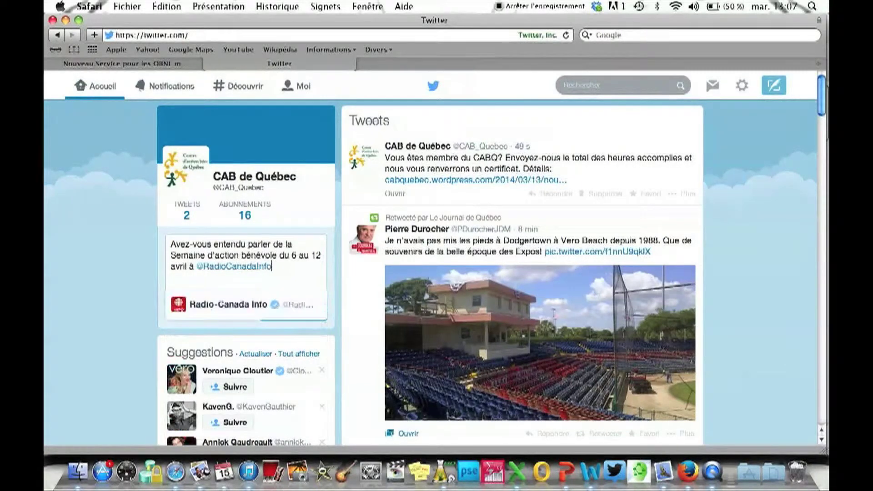
- End the tweet's question with a question mark after the mention and add the hashtag text "#SAB20"
{"action": "type", "text": "?"}
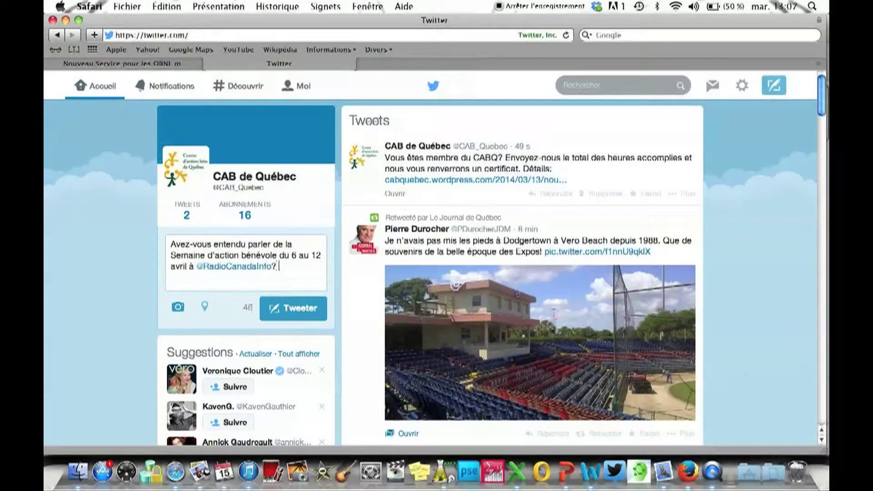
{"action": "type", "text": " #SA"}
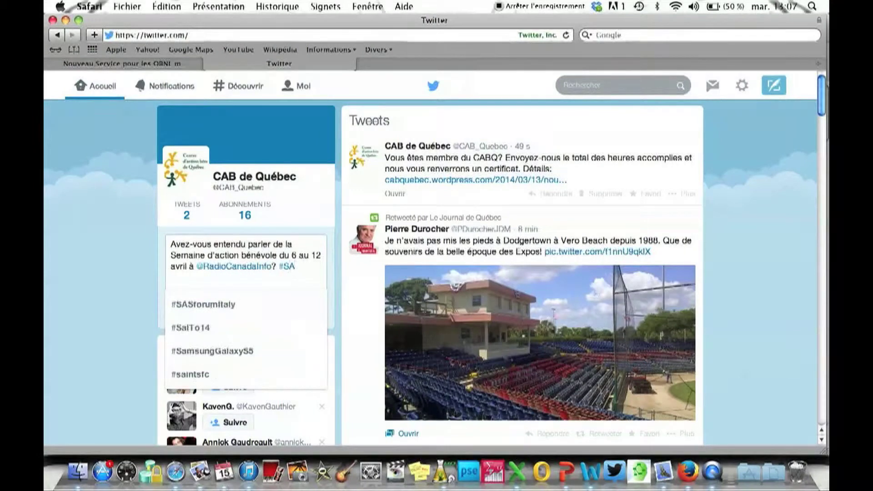
{"action": "type", "text": "B"}
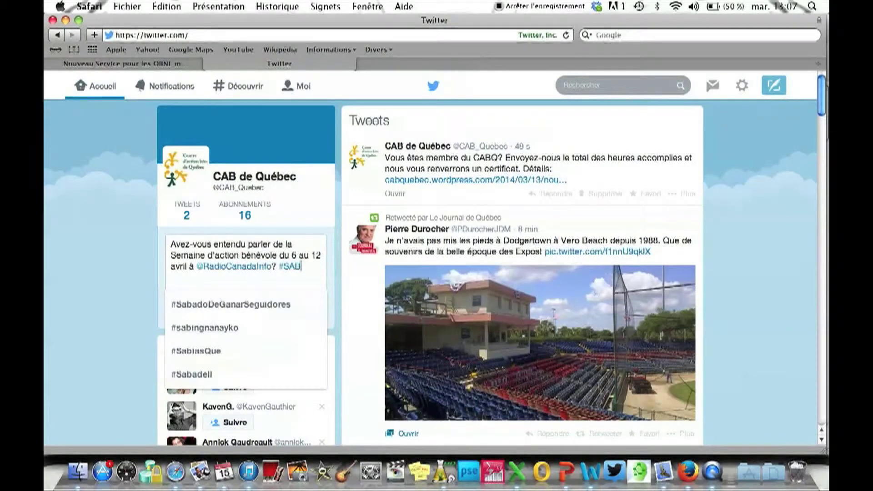
{"action": "type", "text": "20"}
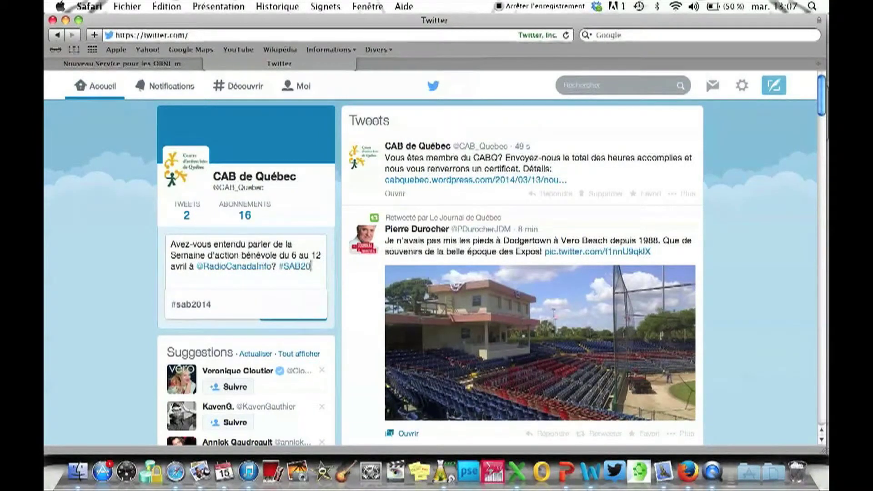